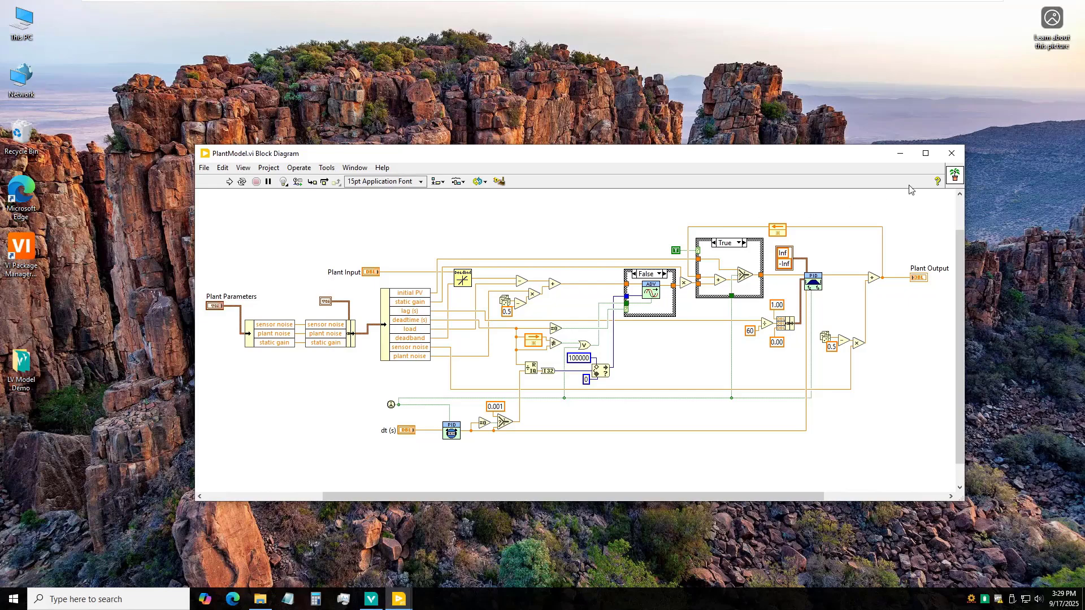
# Step: Put away the PlantModel.vi block diagram and check whether a front panel connector terminal is required, recommended or optional
pyautogui.click(899, 156)
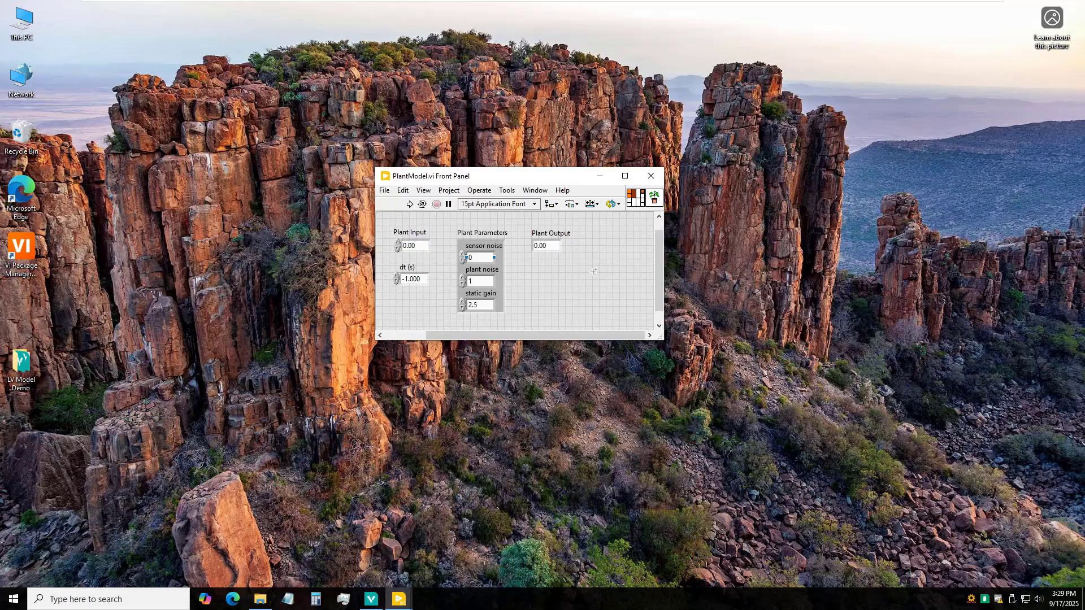
pyautogui.rightClick(631, 196)
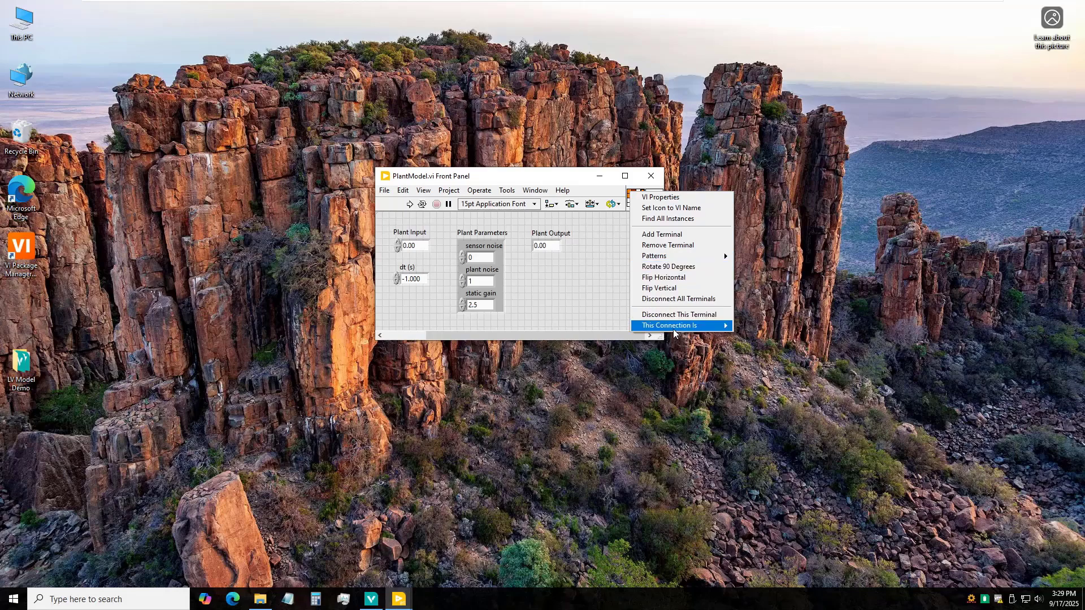
pyautogui.moveTo(688, 326)
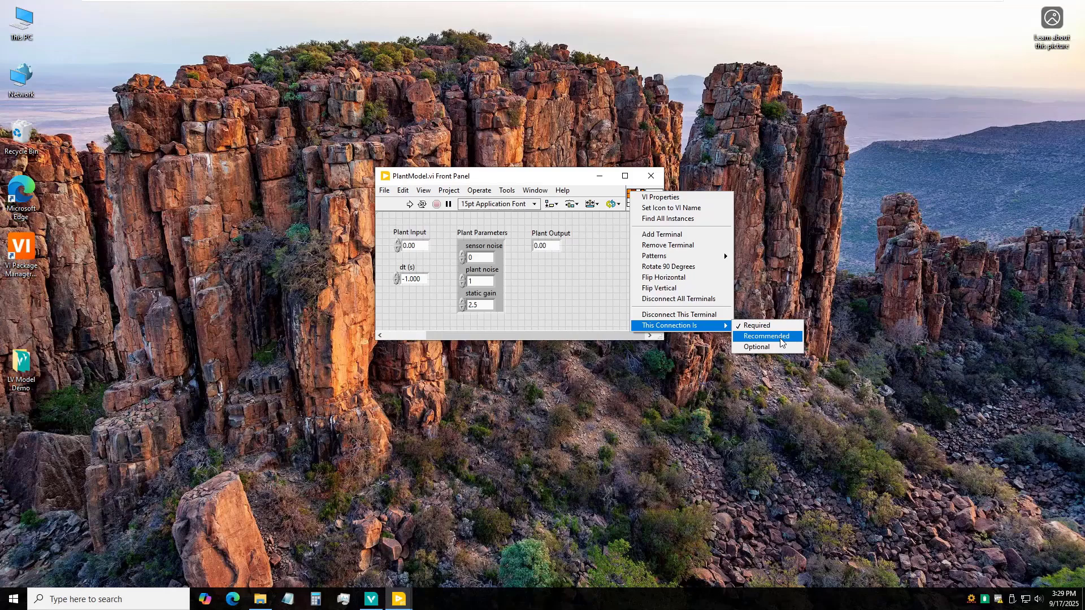
pyautogui.click(574, 290)
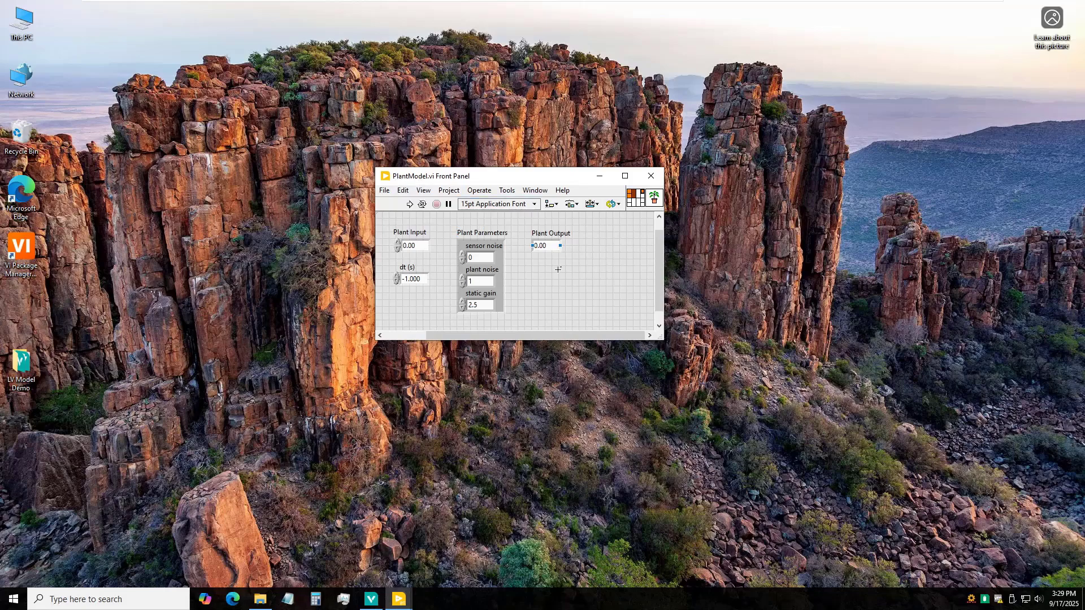
# Step: Start generating a VeriStand model from PlantModel.vi with Linux as the target OS, keeping the Models destination folder
pyautogui.click(507, 191)
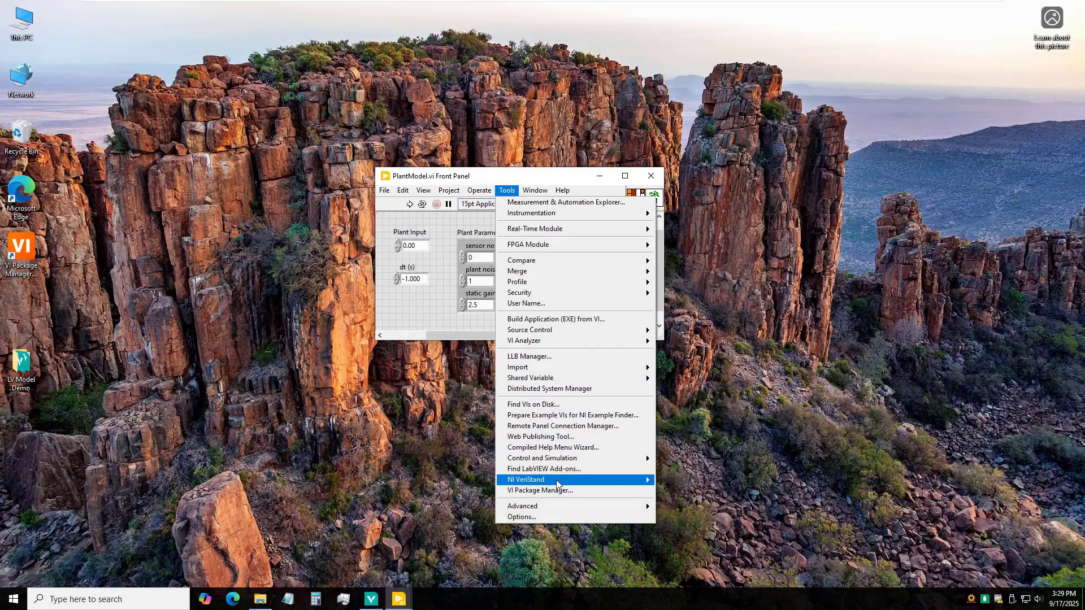
pyautogui.moveTo(557, 483)
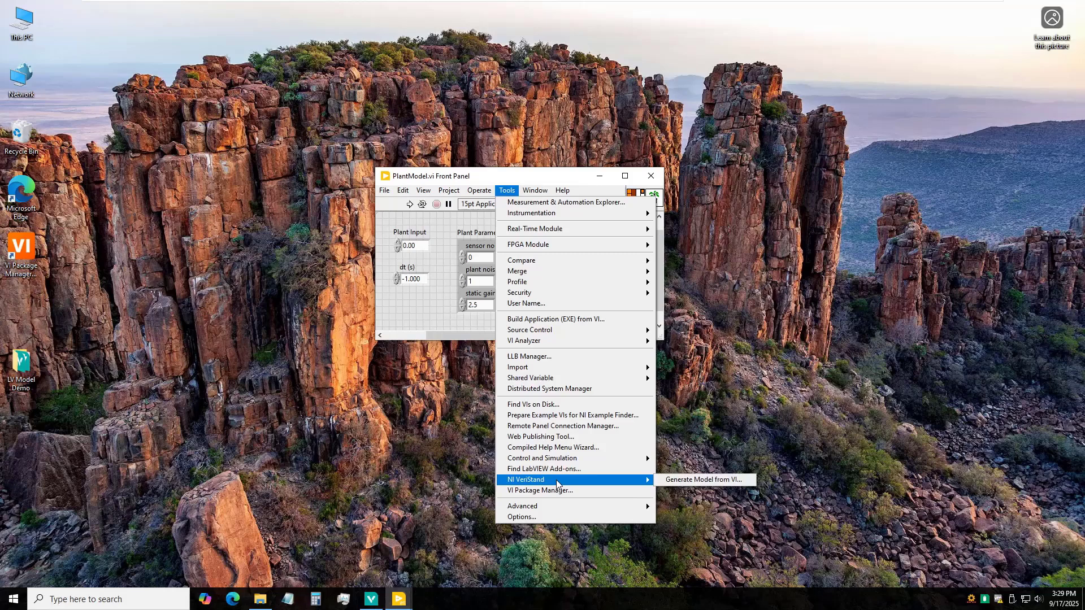
pyautogui.click(684, 481)
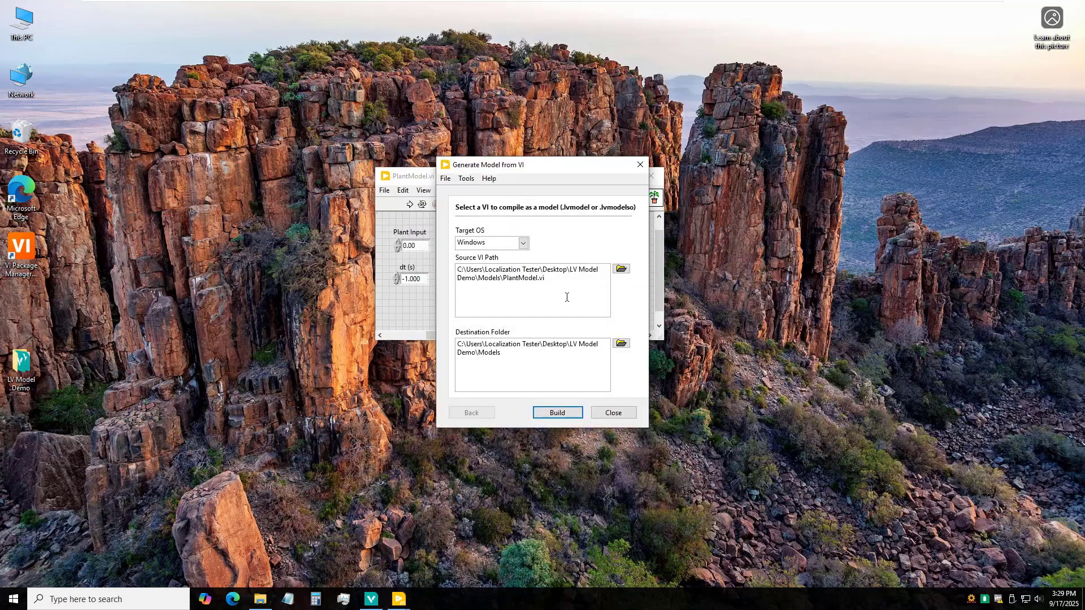
pyautogui.click(524, 243)
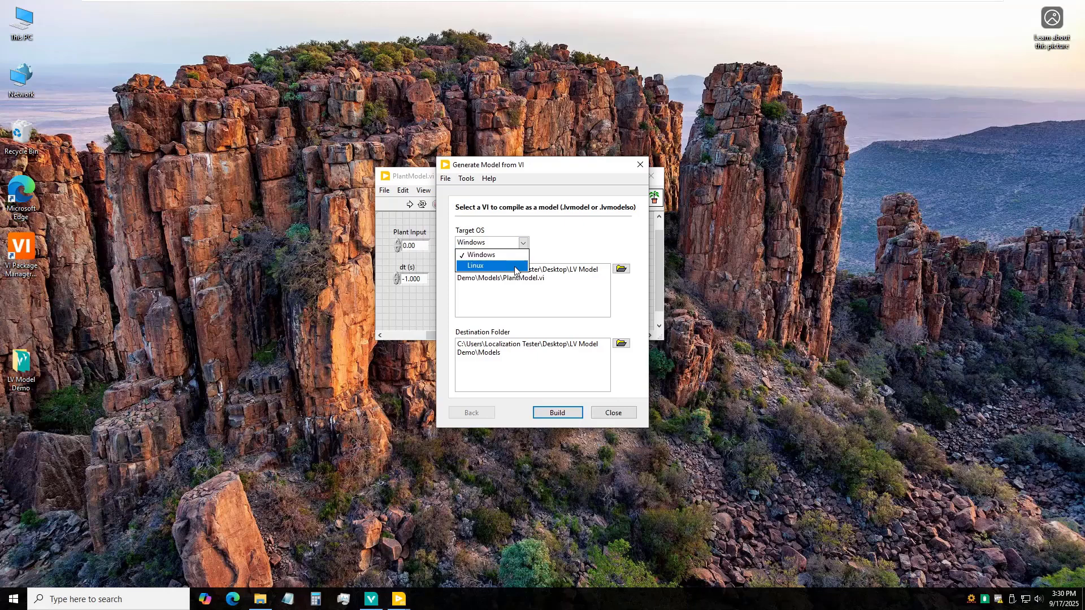
pyautogui.click(515, 267)
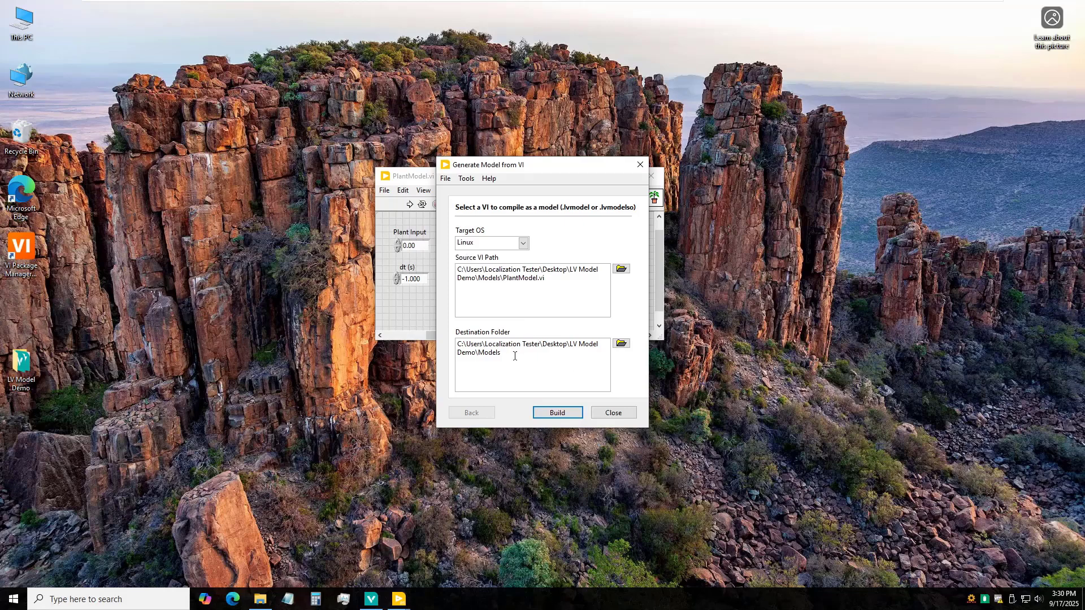
pyautogui.moveTo(511, 354); pyautogui.dragTo(458, 347)
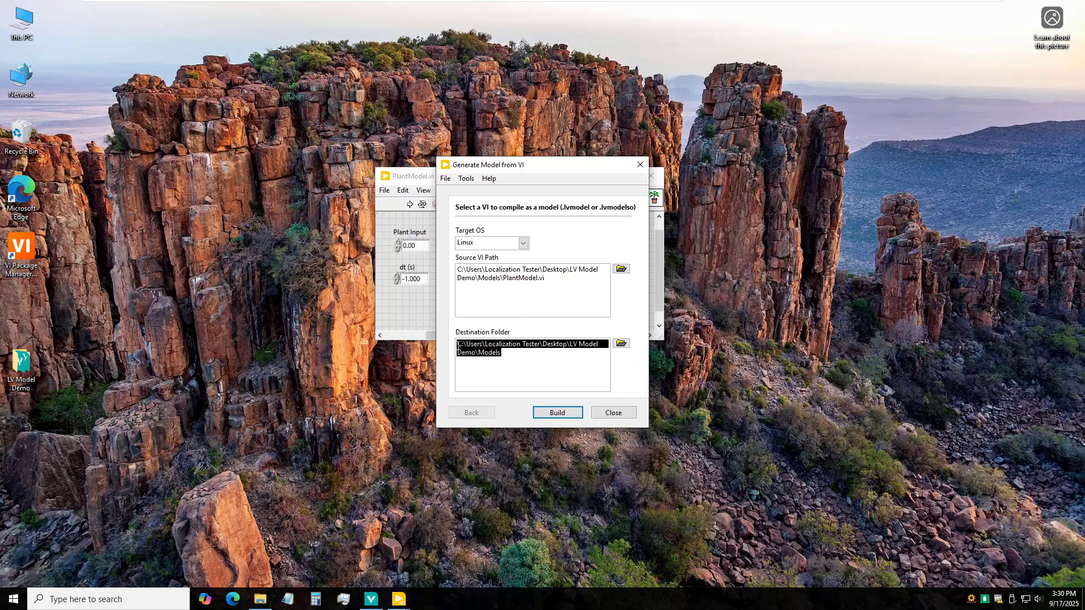
pyautogui.click(622, 380)
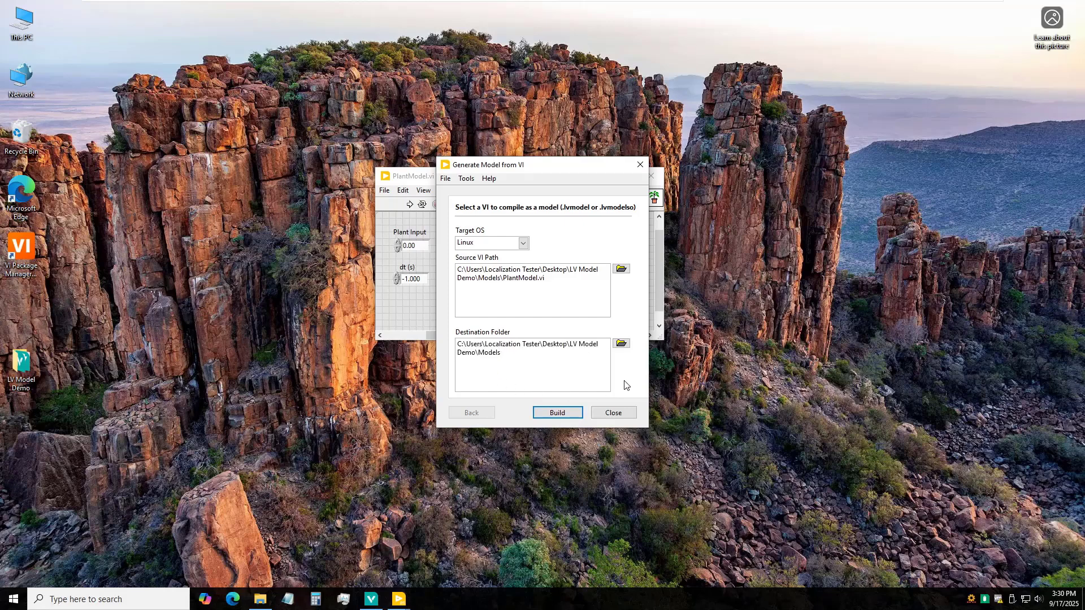
# Step: Build the Linux model, read through the build report and finish the model generation
pyautogui.click(545, 412)
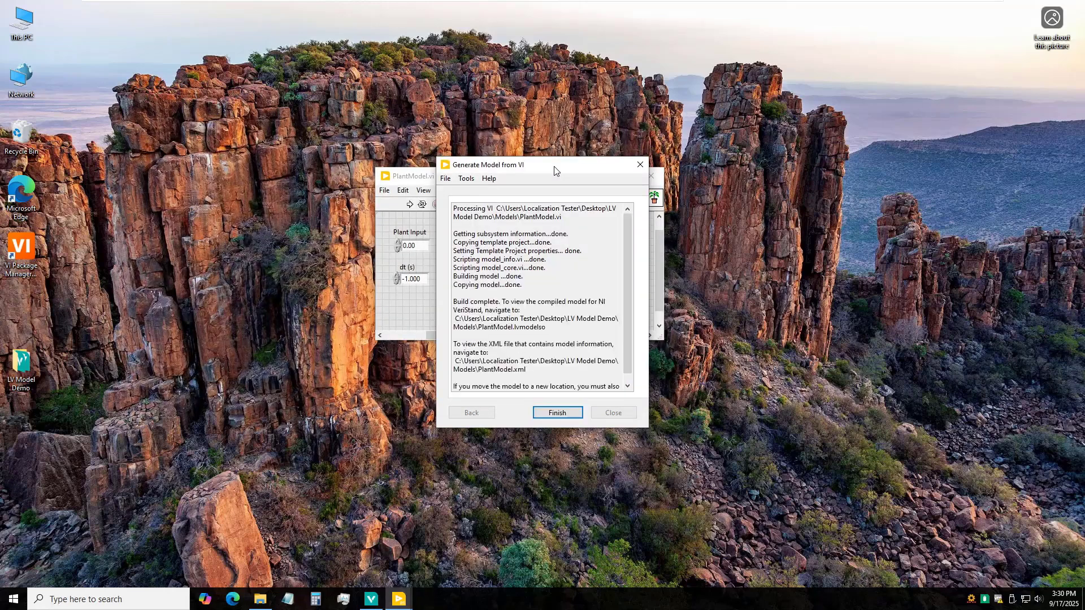
pyautogui.scroll(-1, 546, 345)
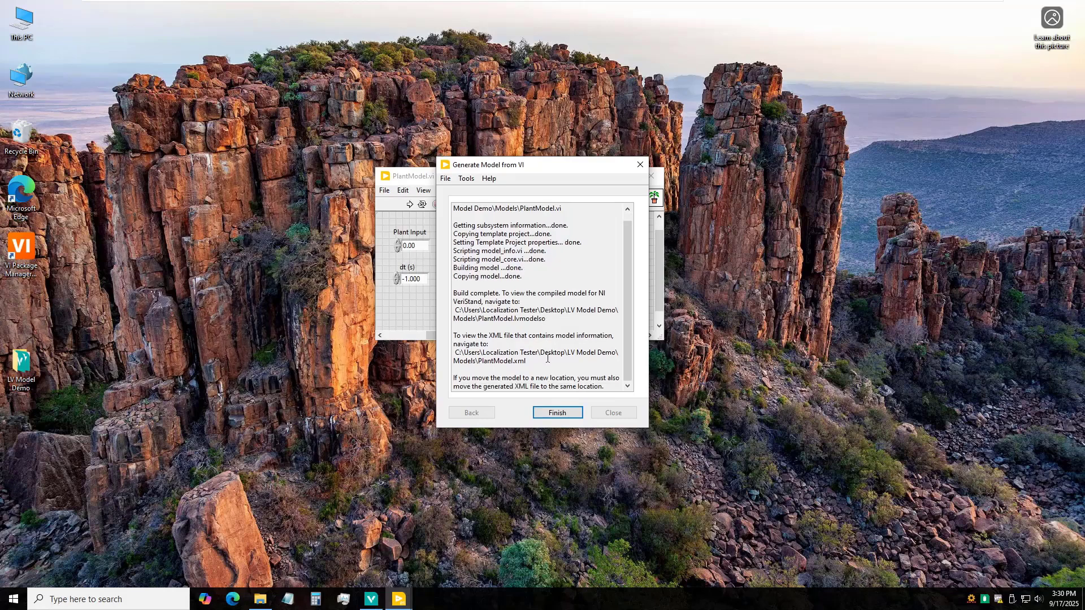
pyautogui.click(557, 413)
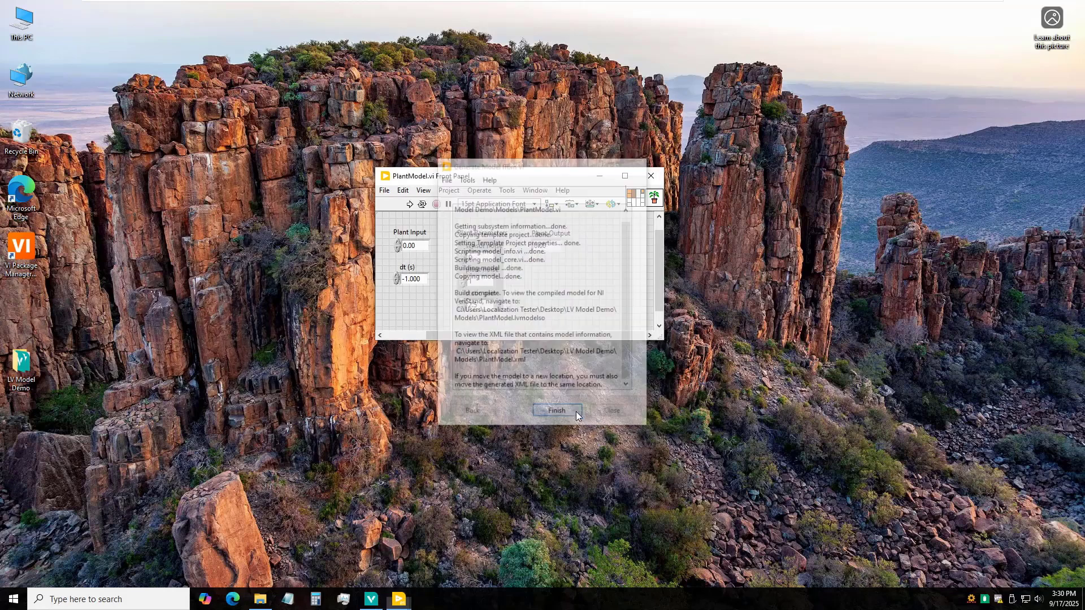
# Step: Switch to File Explorer and inspect the PlantModel.lvmodelso and PlantModel.lvmodel files in the Models folder
pyautogui.click(261, 598)
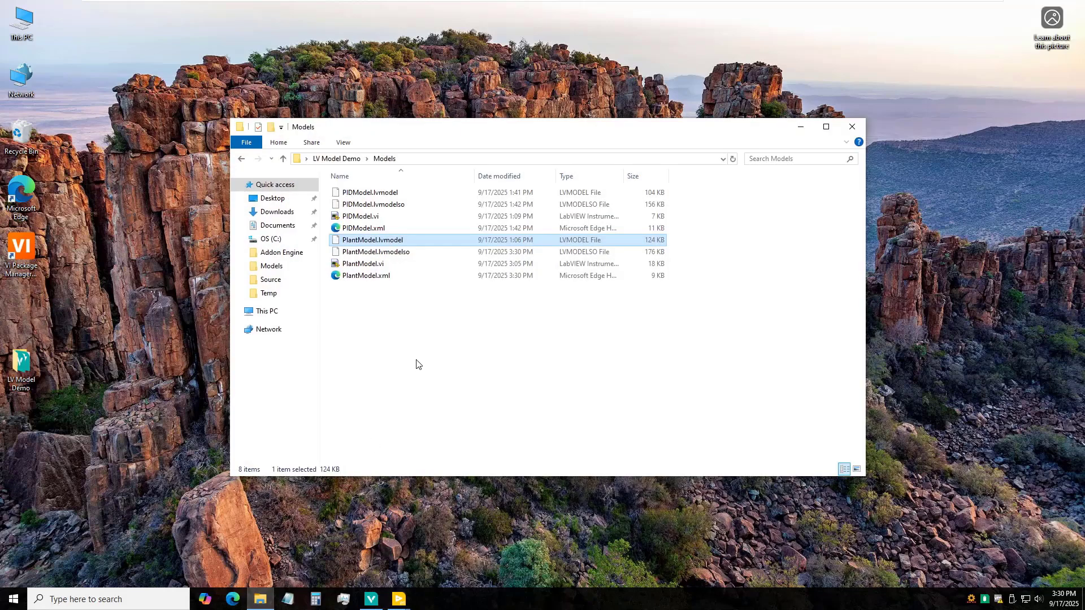
pyautogui.click(378, 254)
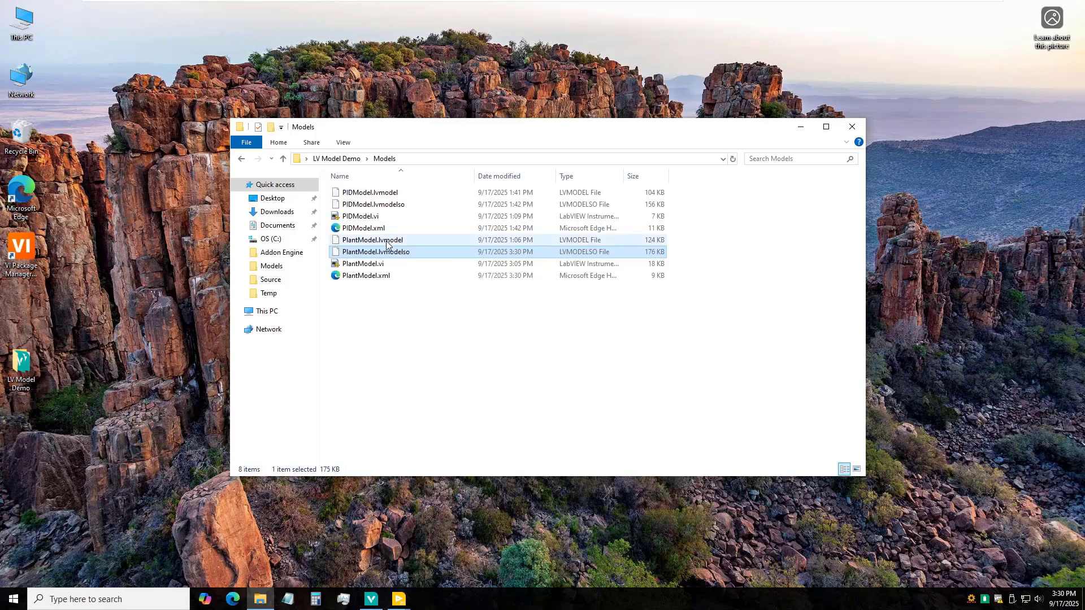
pyautogui.click(405, 239)
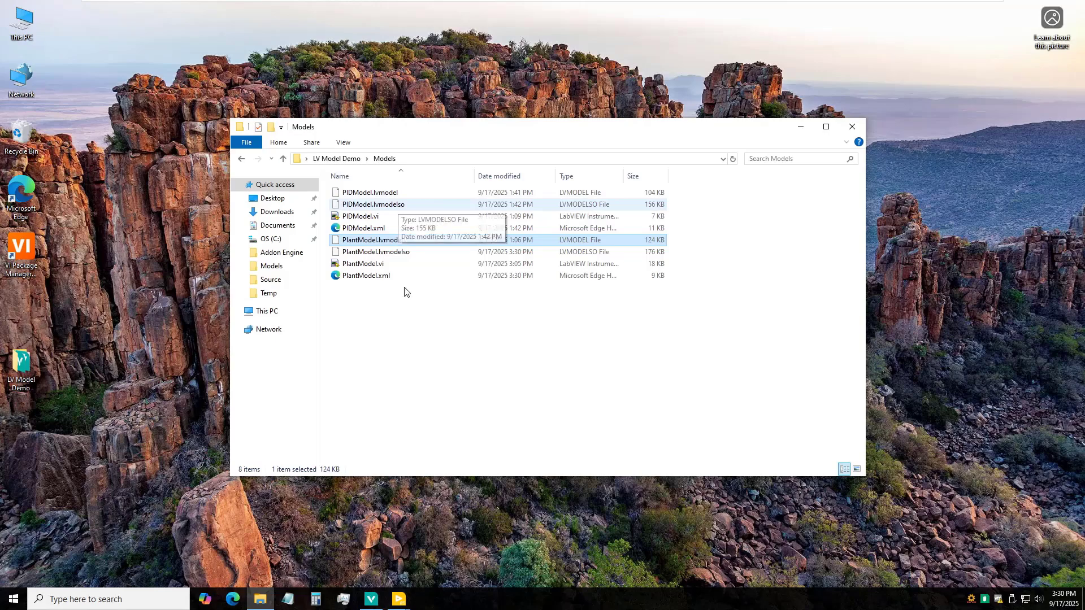
# Step: Switch to VeriStand, add PlantModel.lvmodelso from the Models folder as a simulation model beside PIDModel, and expand its block to show its channels
pyautogui.click(371, 602)
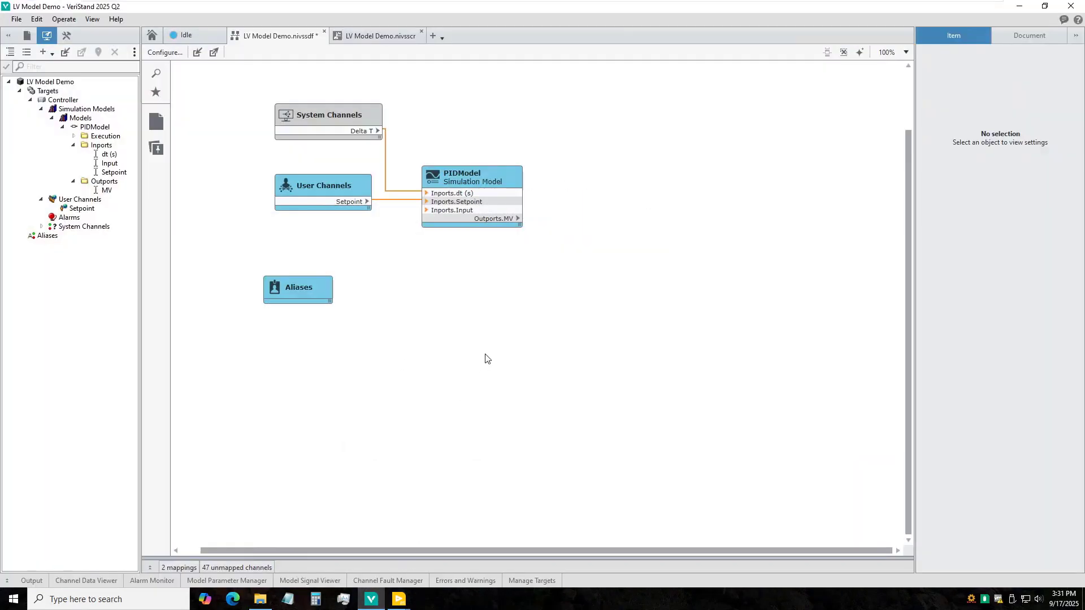
pyautogui.click(163, 128)
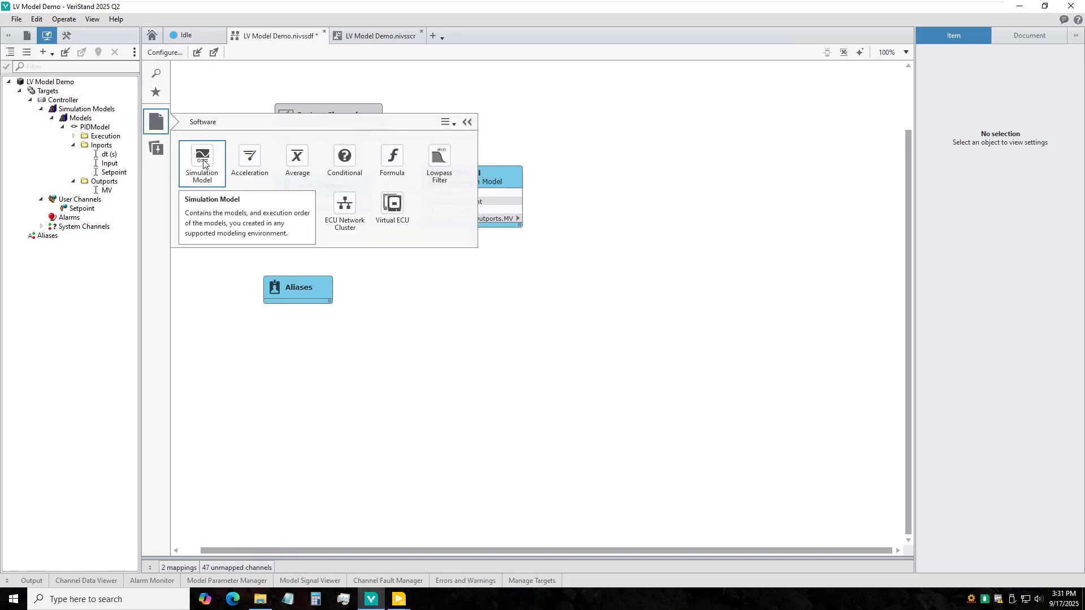
pyautogui.moveTo(204, 164); pyautogui.dragTo(641, 196)
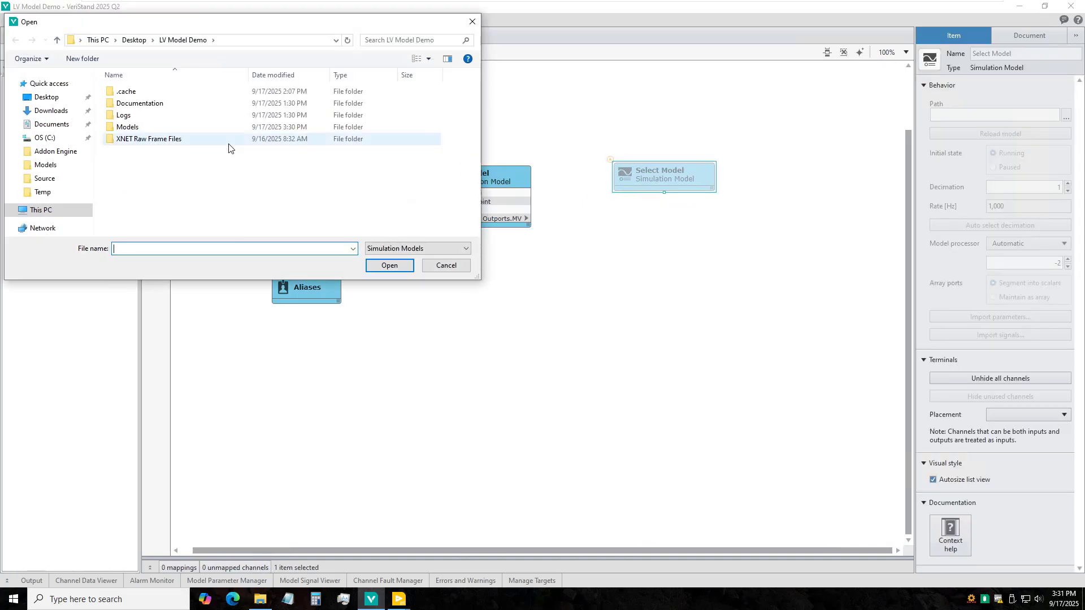
pyautogui.doubleClick(126, 126)
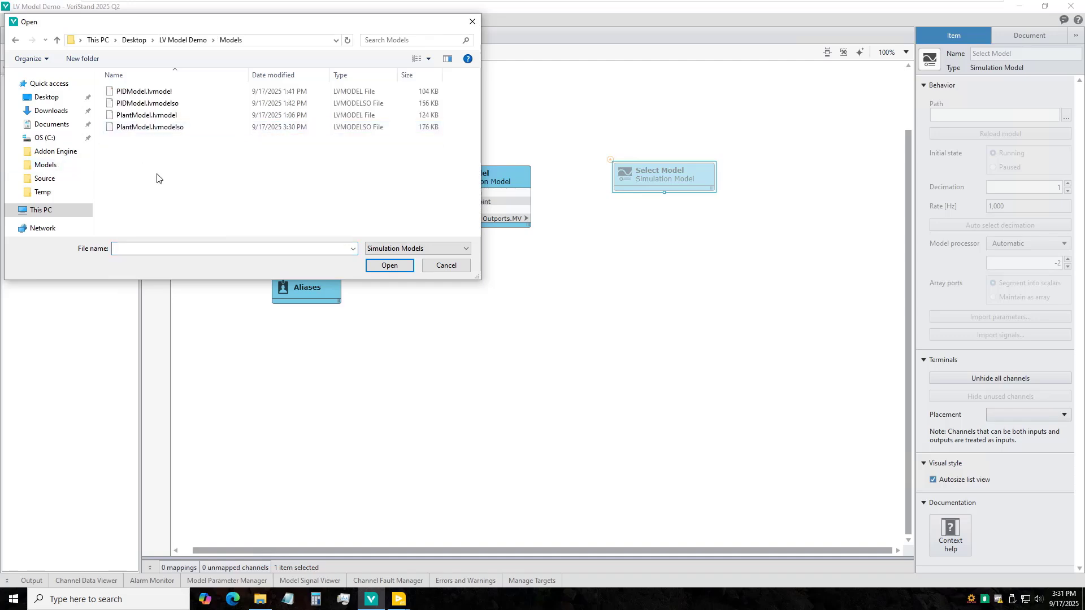
pyautogui.doubleClick(160, 132)
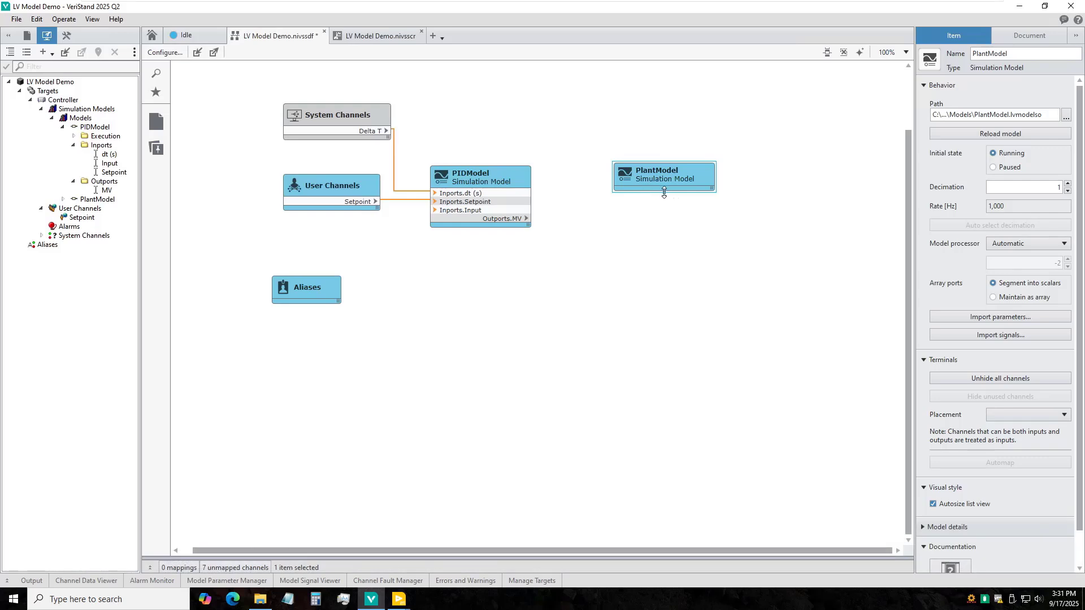
pyautogui.moveTo(663, 192); pyautogui.dragTo(660, 252)
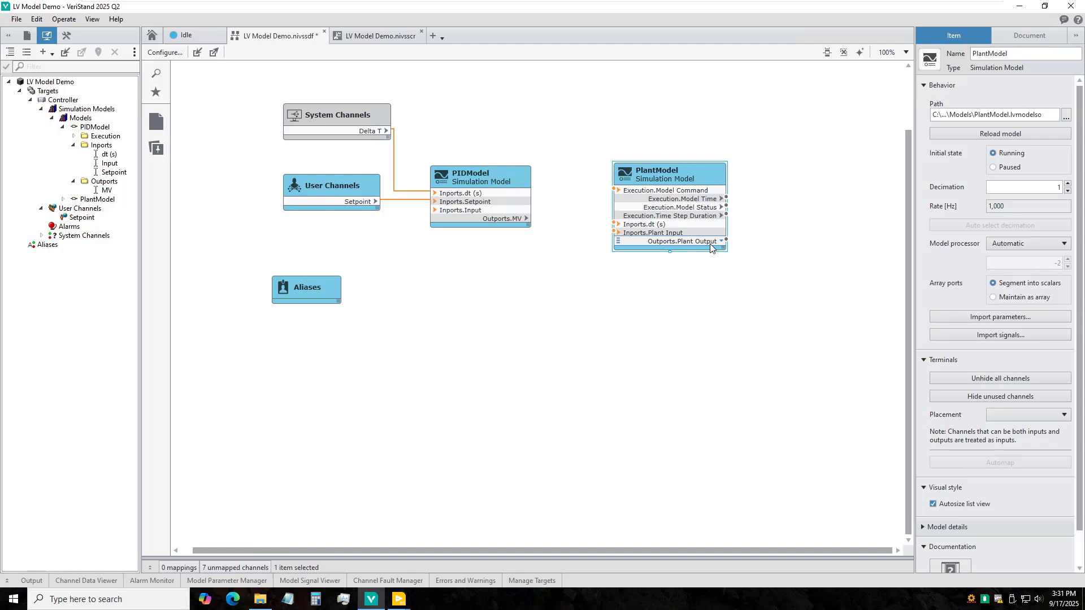
# Step: Import all of PlantModel's Plant Parameters: sensor noise, plant noise and static gain
pyautogui.click(964, 317)
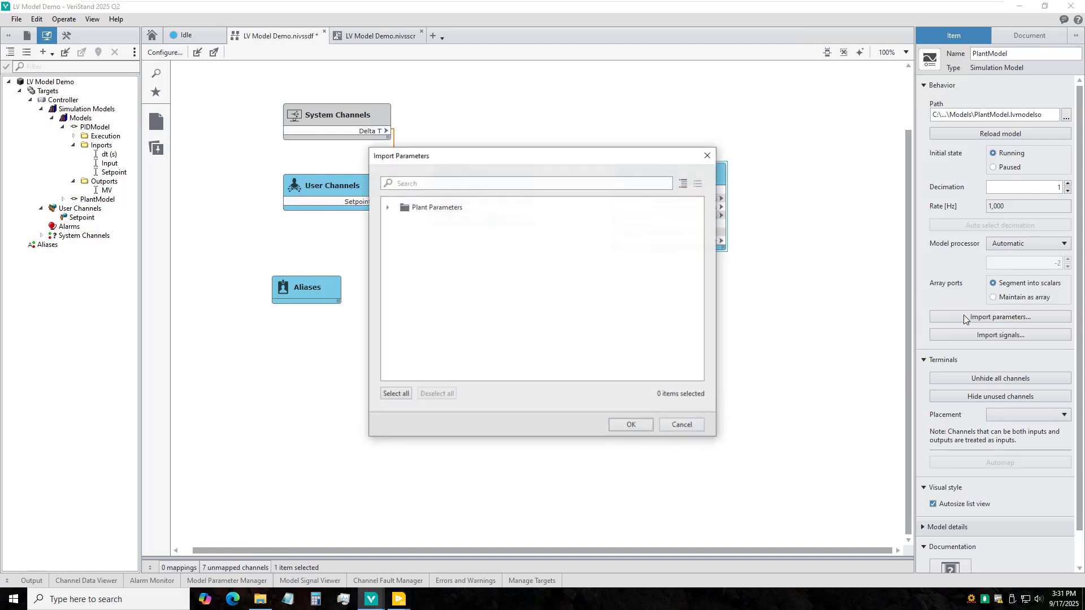
pyautogui.click(387, 207)
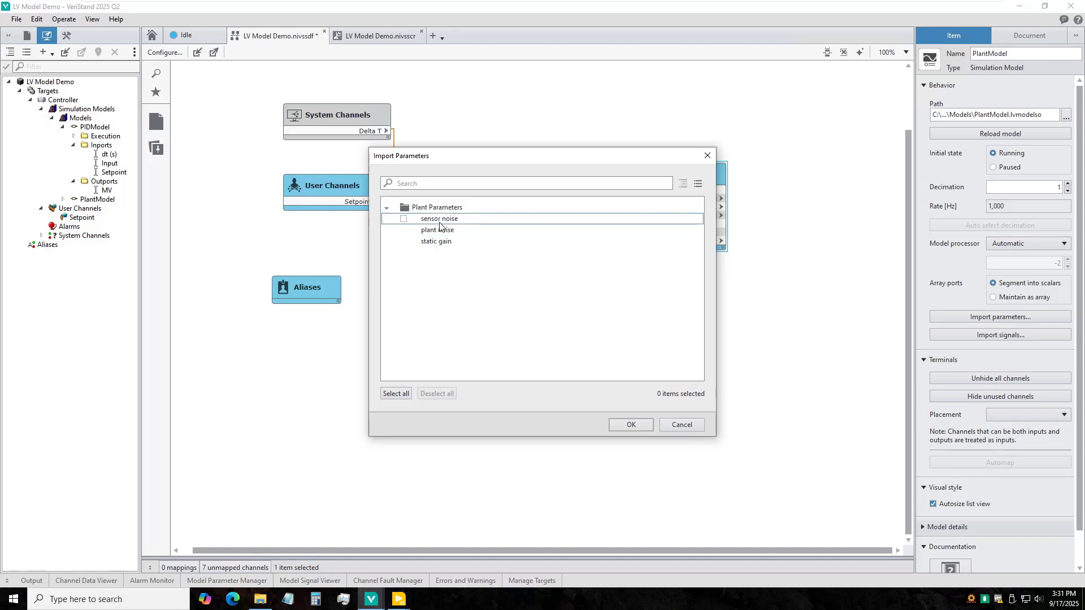
pyautogui.click(394, 208)
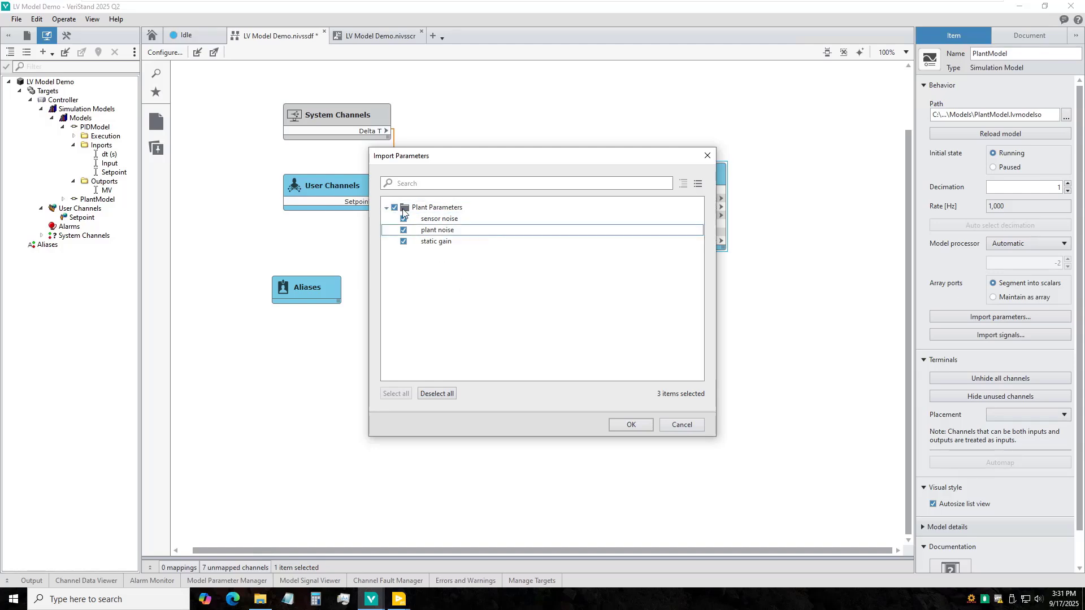
pyautogui.click(639, 427)
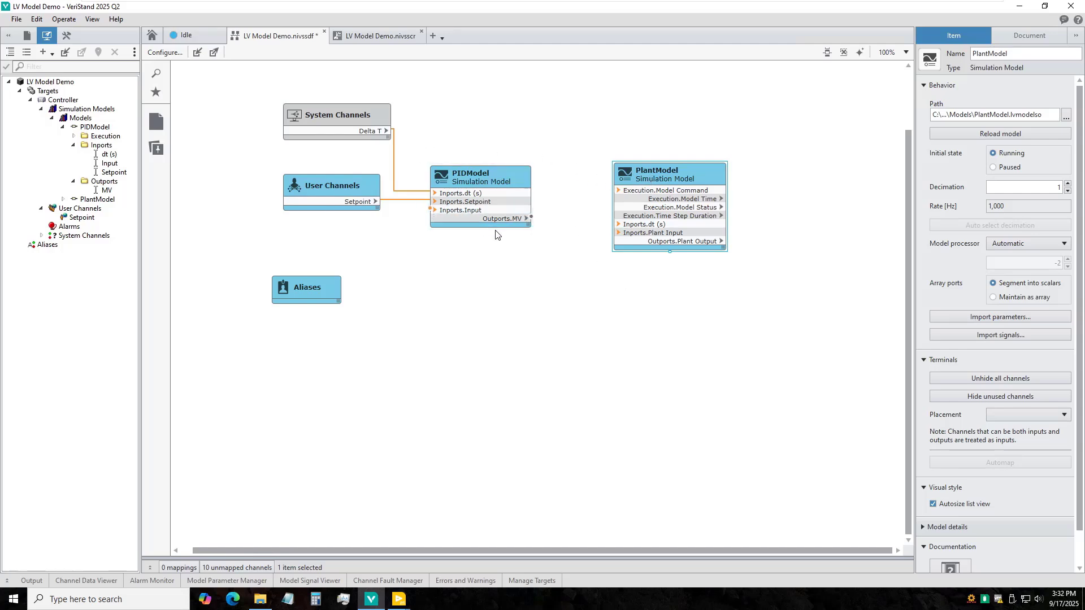
# Step: Map PIDModel's MV to Plant Input, Delta T to PlantModel's dt (s) and Plant Output to PIDModel's Input, and save the system definition
pyautogui.moveTo(537, 220); pyautogui.dragTo(391, 131)
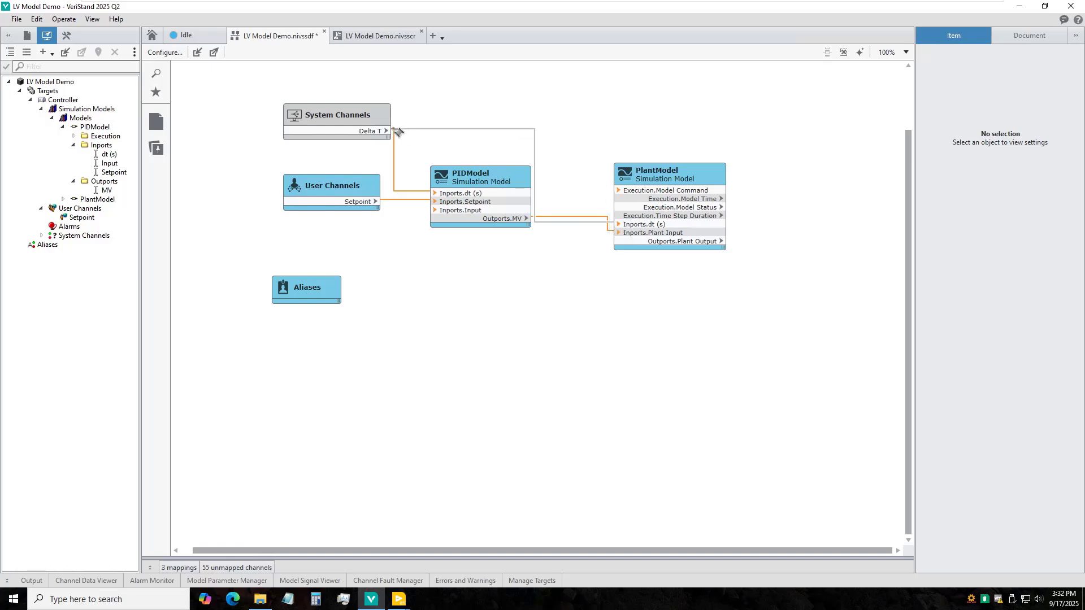
pyautogui.moveTo(724, 241); pyautogui.dragTo(438, 213)
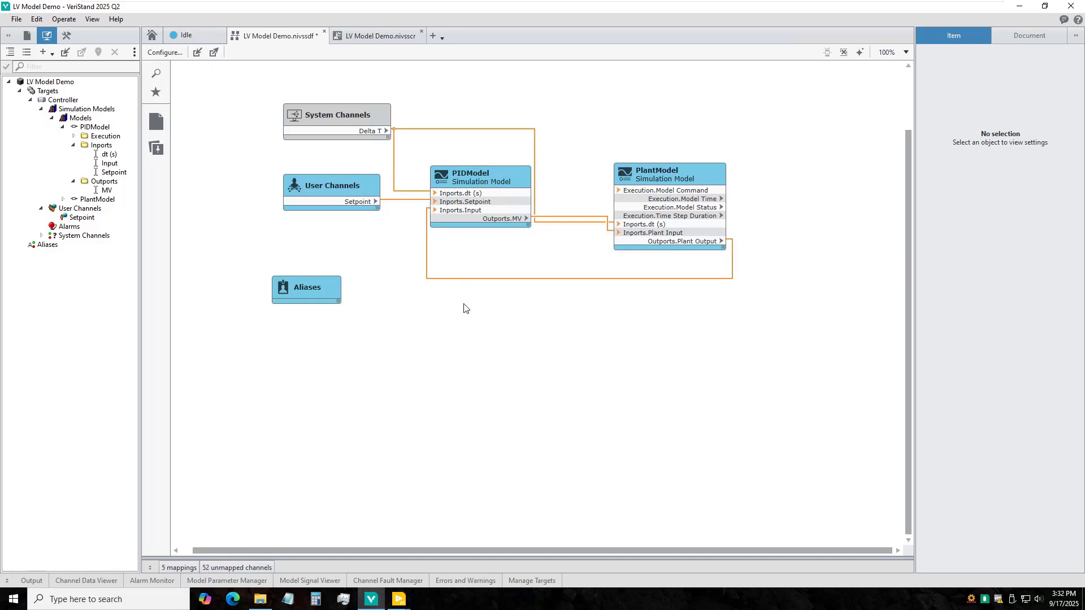
pyautogui.hotkey('ctrl', 's')
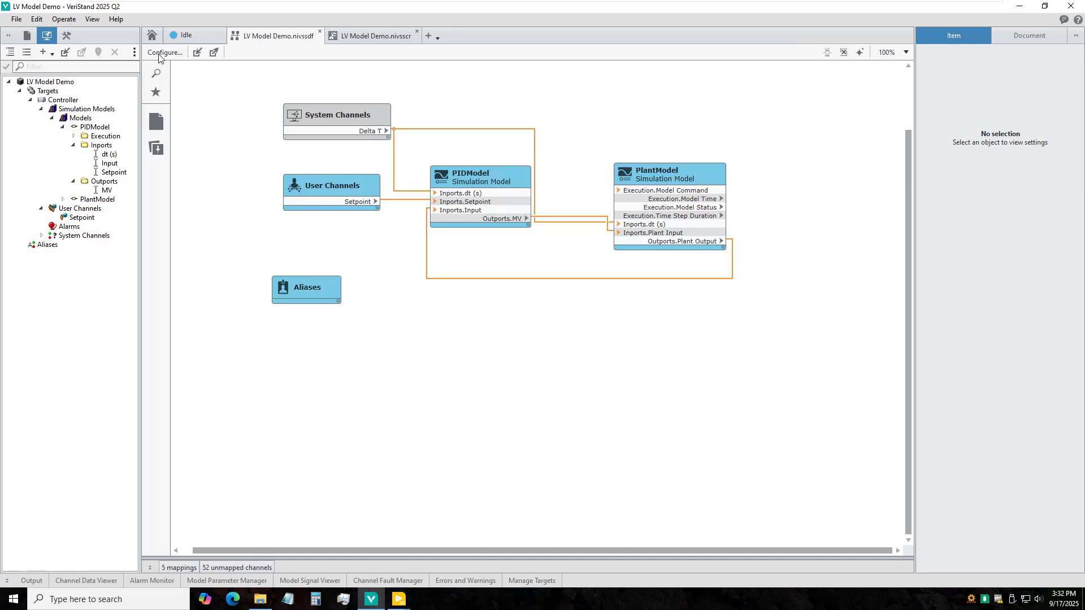
# Step: Deploy the system definition to the target and open the LV Model Demo.nivsscr screen
pyautogui.click(175, 41)
pyautogui.click(190, 65)
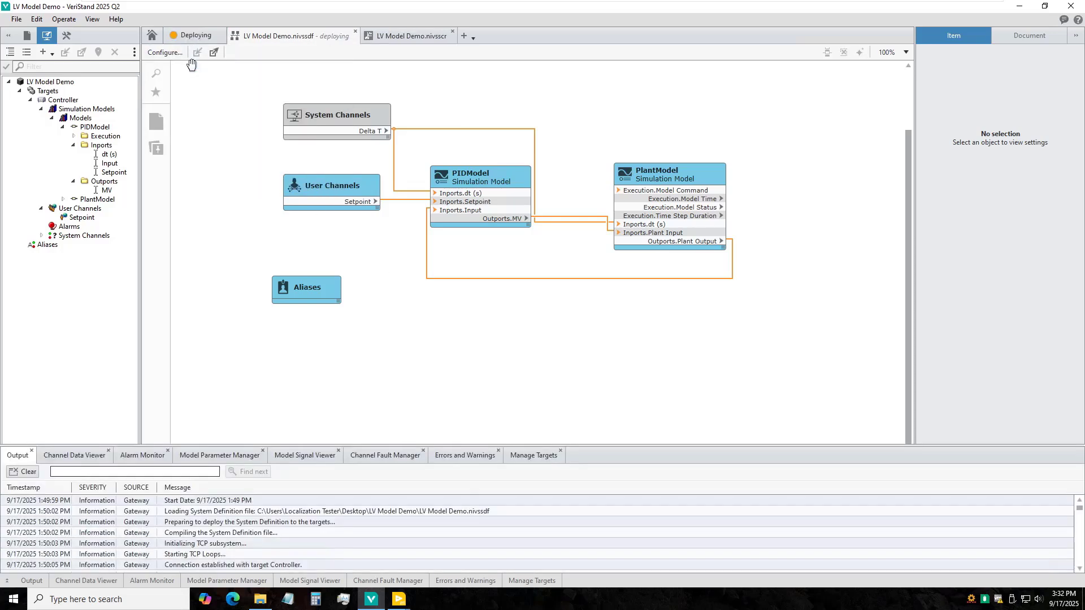
pyautogui.click(408, 40)
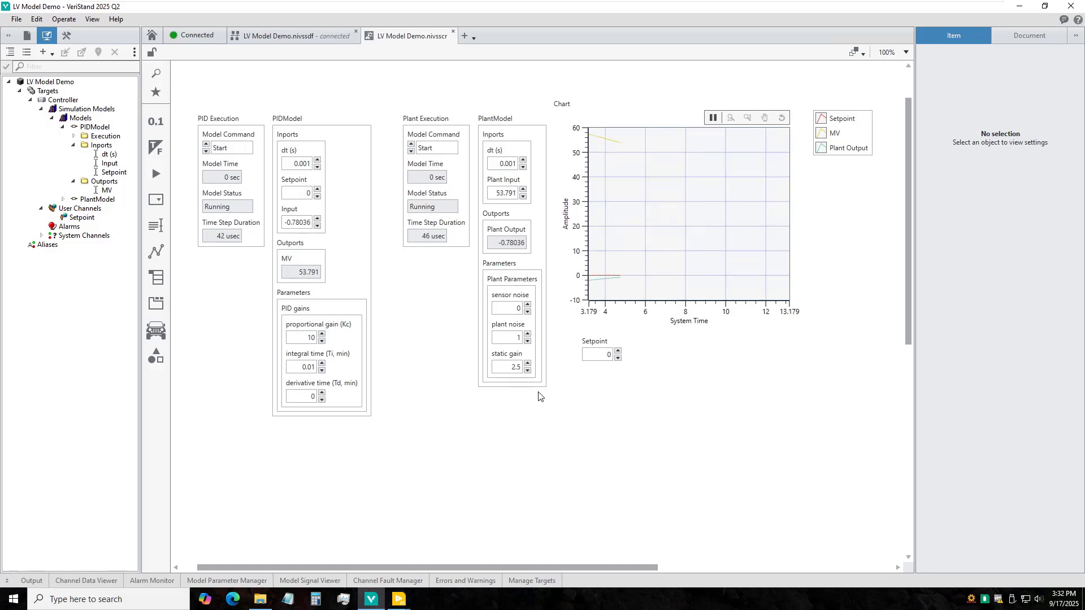
# Step: Set the Setpoint control below the chart to 100
pyautogui.click(516, 358)
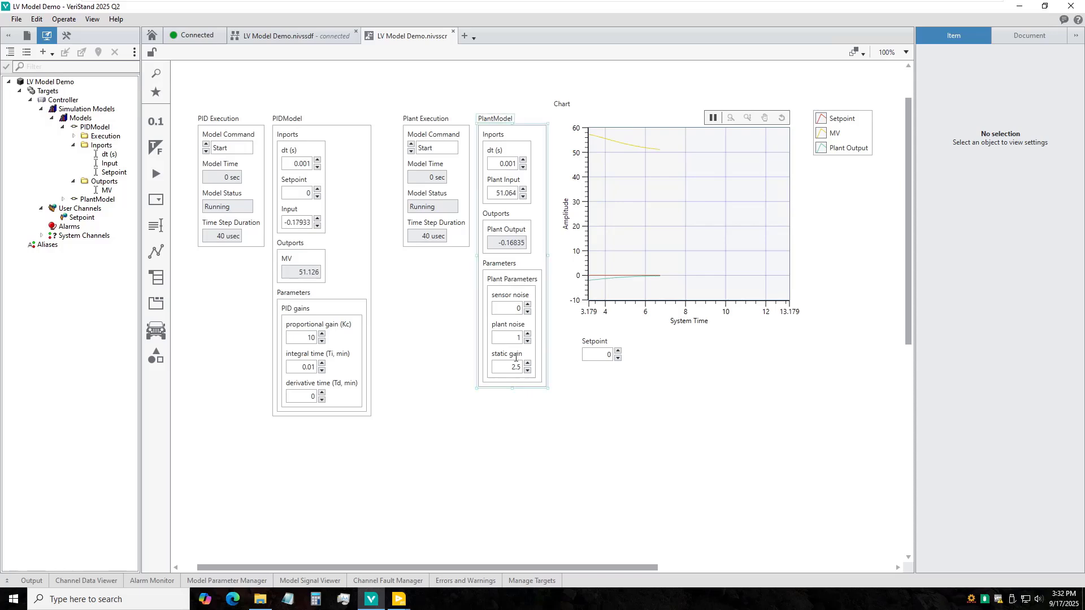
pyautogui.click(609, 355)
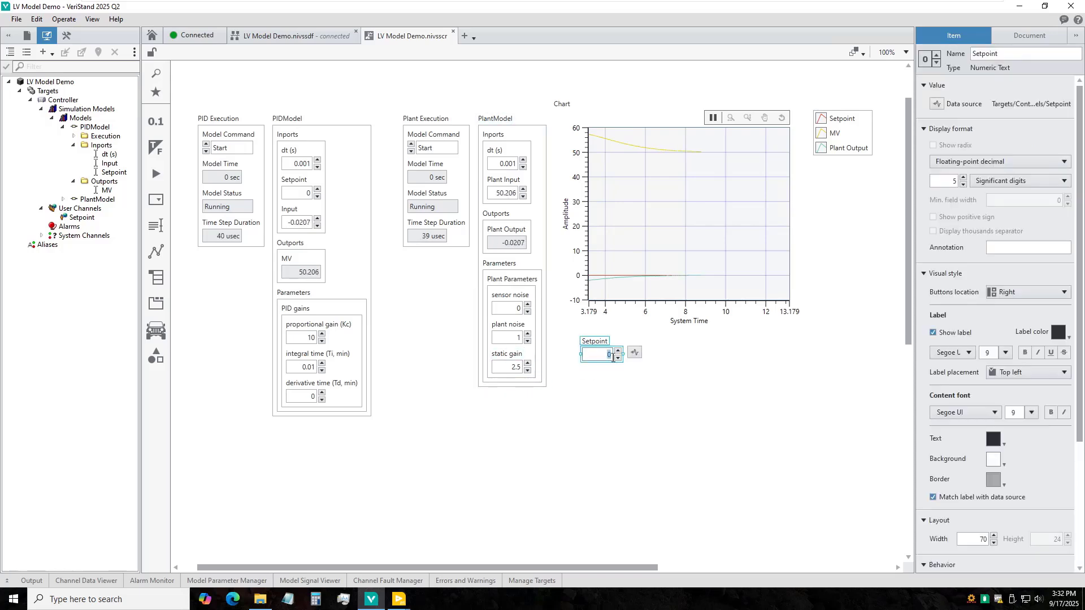
pyautogui.write('100')
pyautogui.click(695, 388)
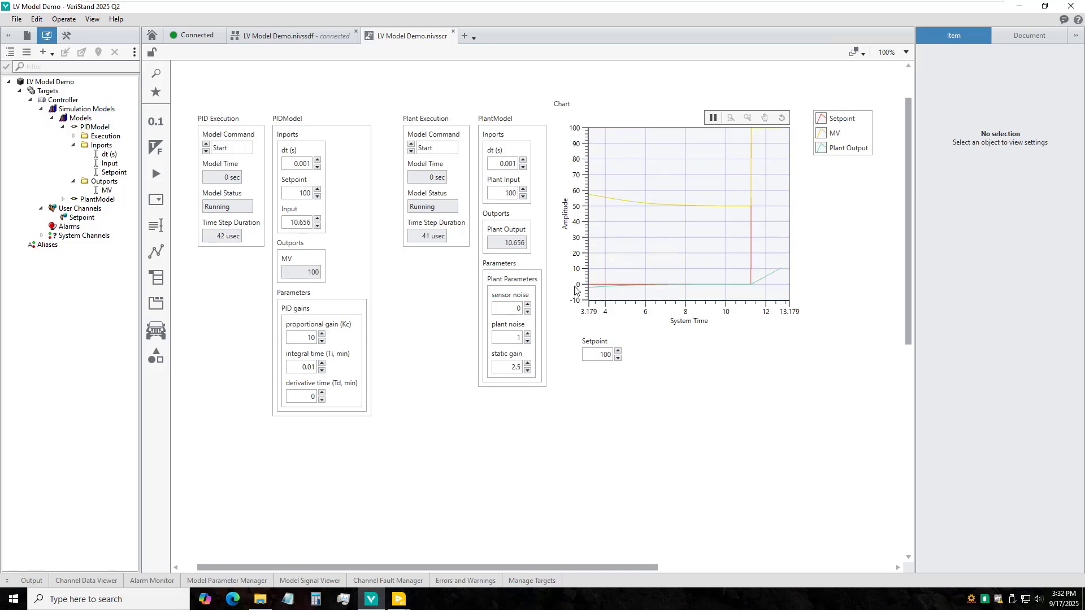